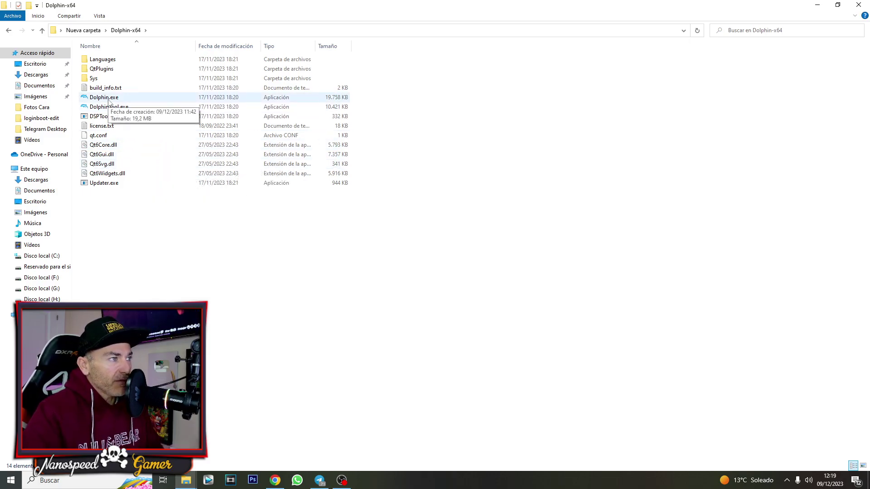
- Launch Dolphin.exe from the Dolphin-x64 folder and set the interface language to Español, accepting the restart notice
double_click(109, 100)
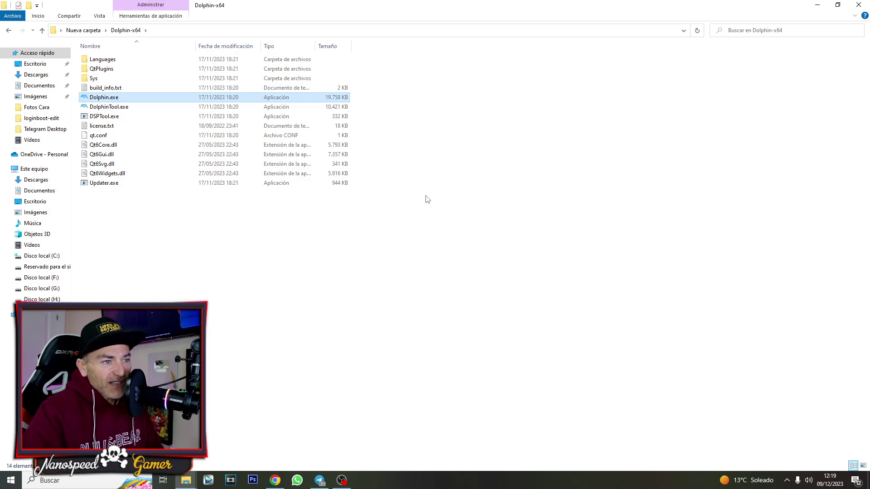
left_click_drag(534, 68, 468, 56)
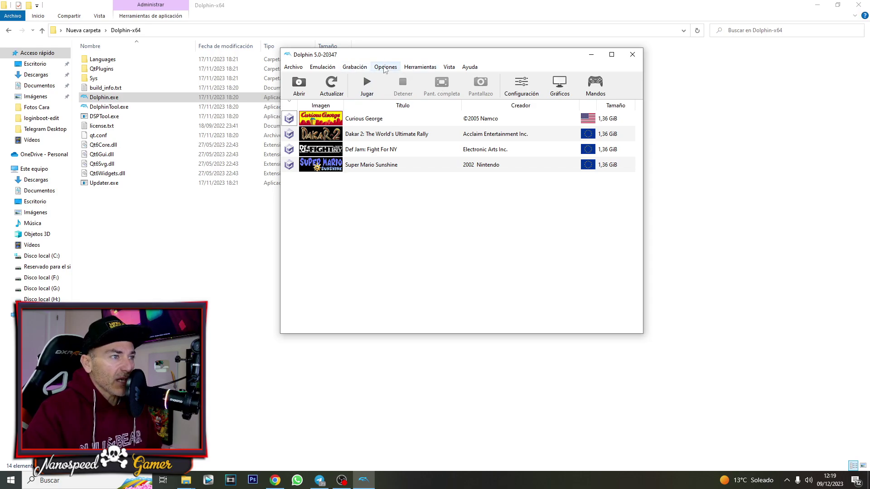
left_click(384, 68)
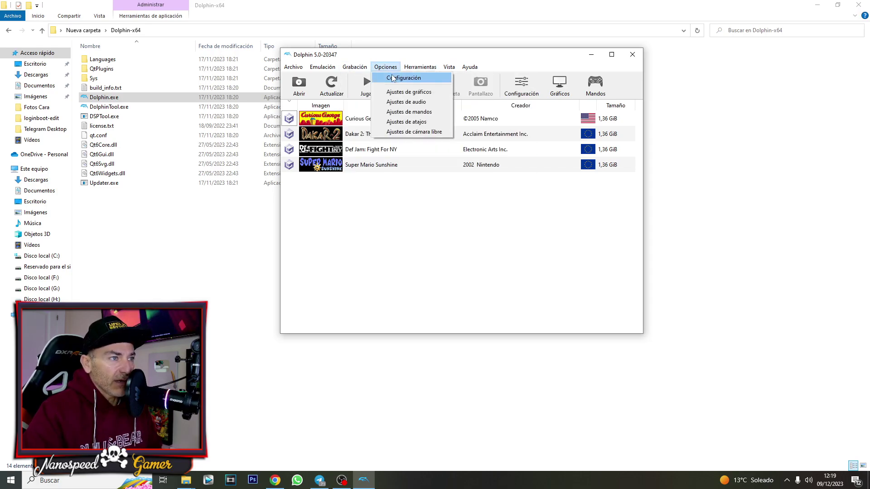
left_click(393, 78)
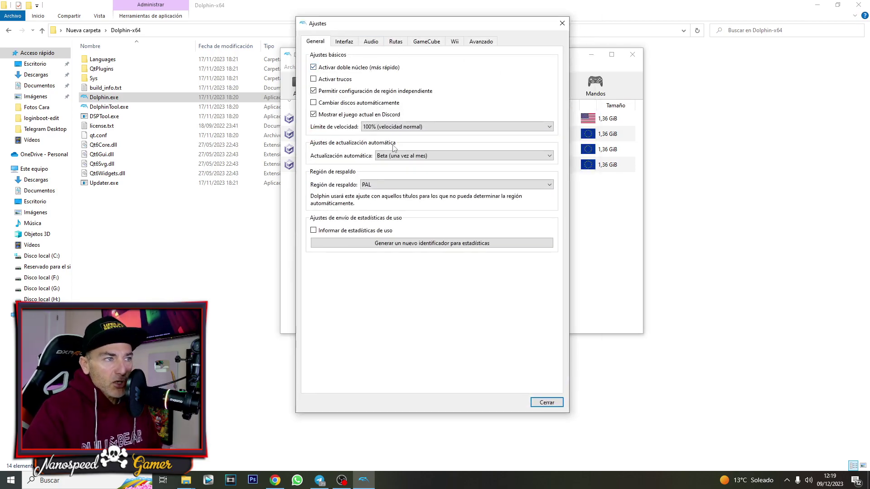
left_click(352, 41)
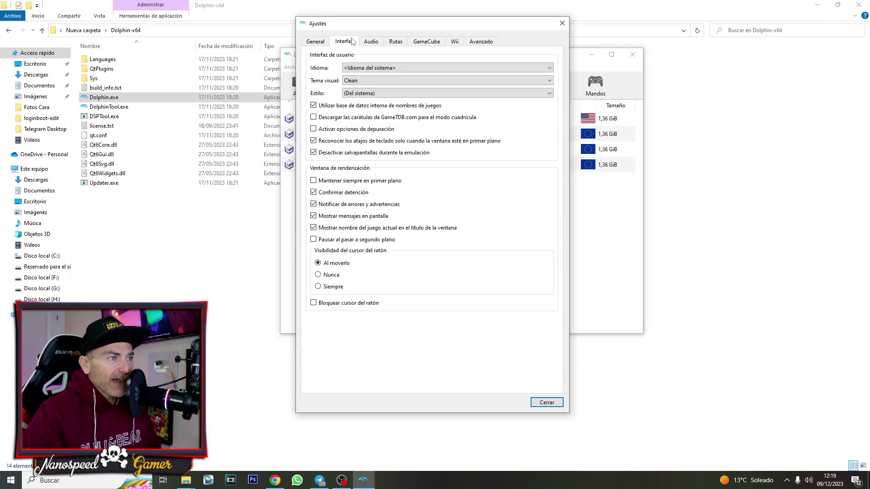
left_click(430, 69)
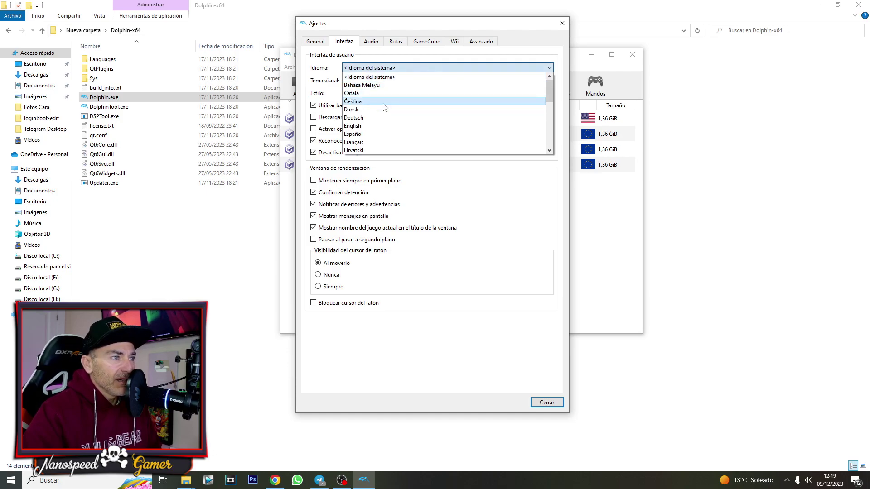
left_click(383, 134)
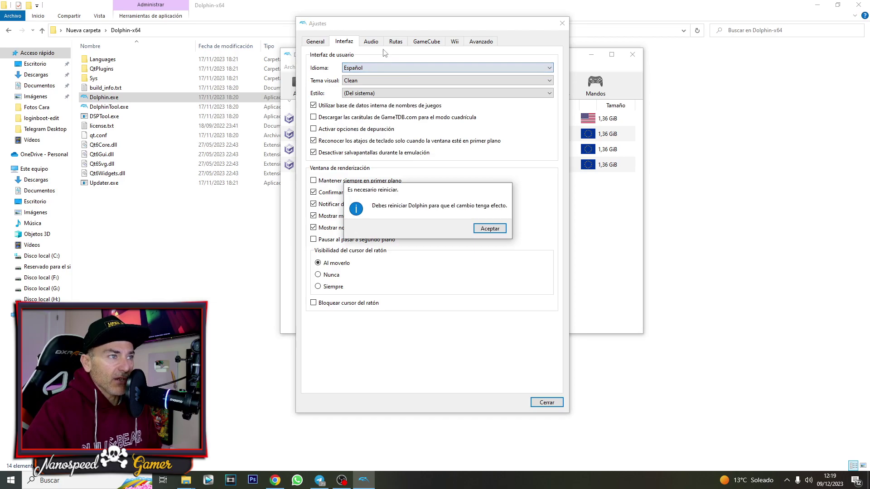
left_click(491, 230)
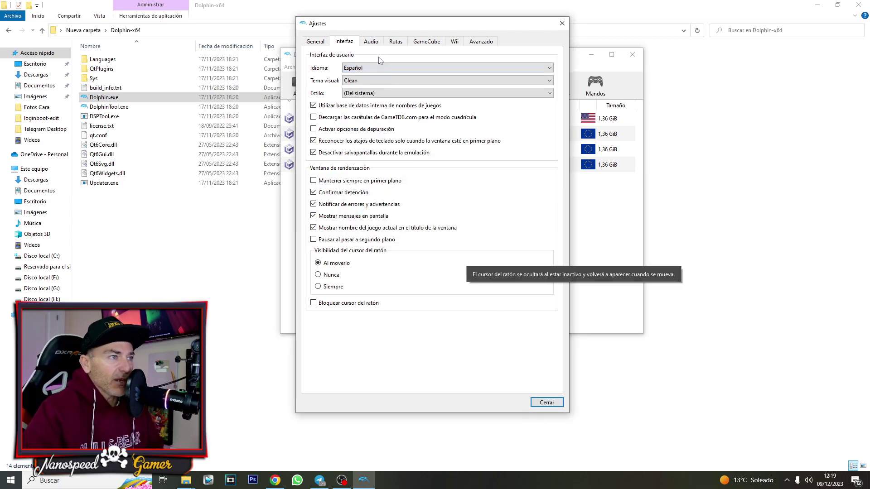
- Review the audio, paths, GameCube, Wii and advanced settings, and close the settings dialog
left_click(377, 42)
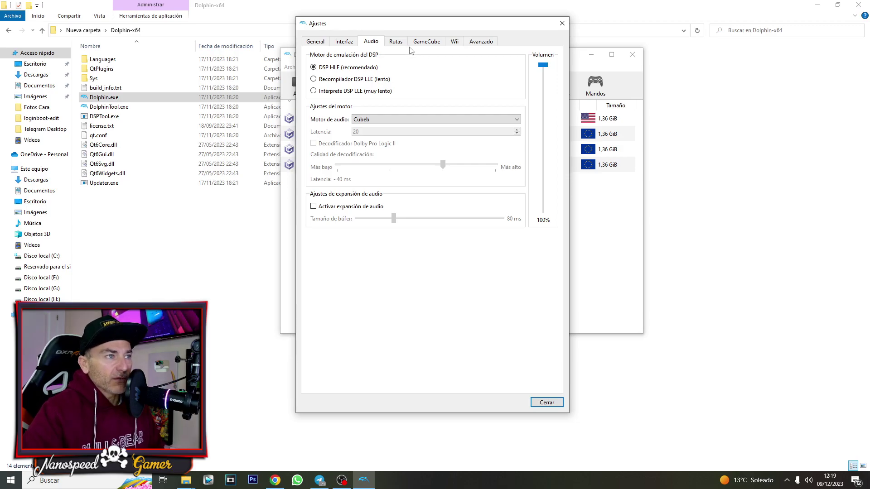
left_click(396, 42)
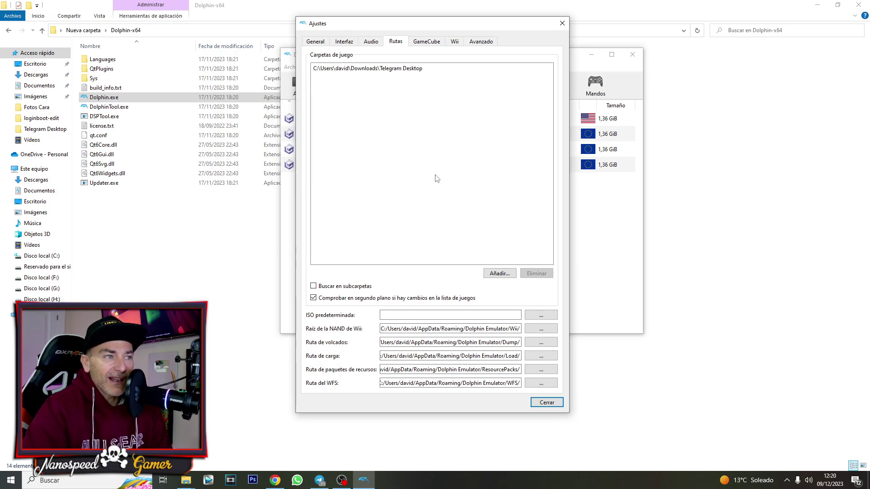
left_click(422, 45)
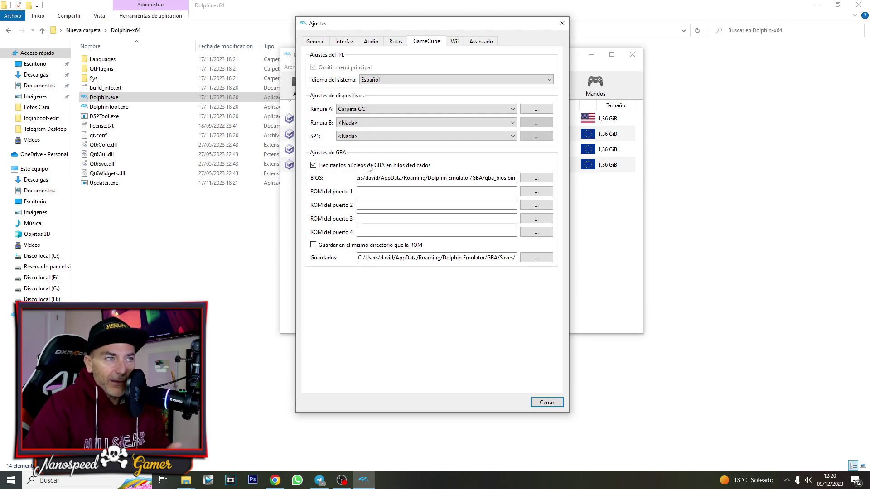
left_click(454, 42)
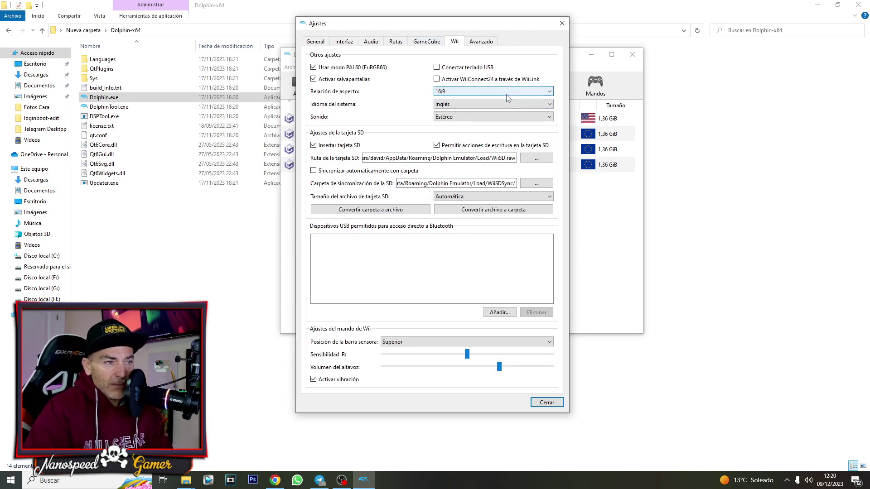
left_click(484, 42)
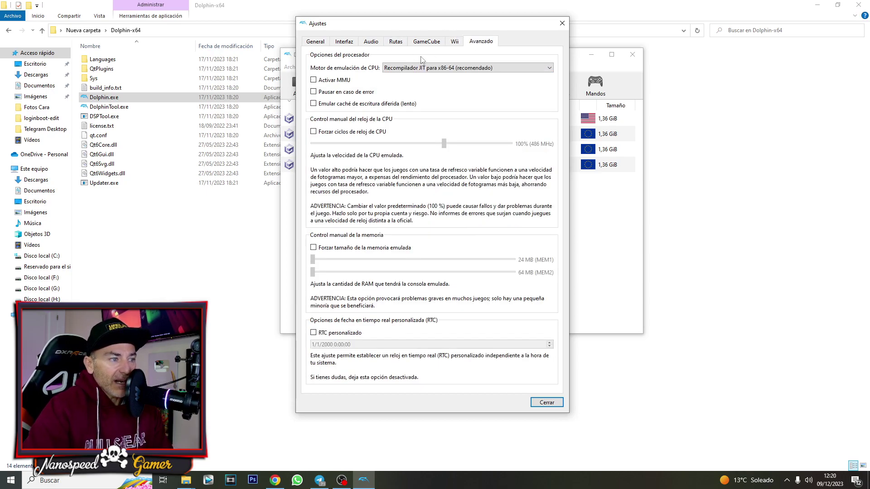
left_click(553, 404)
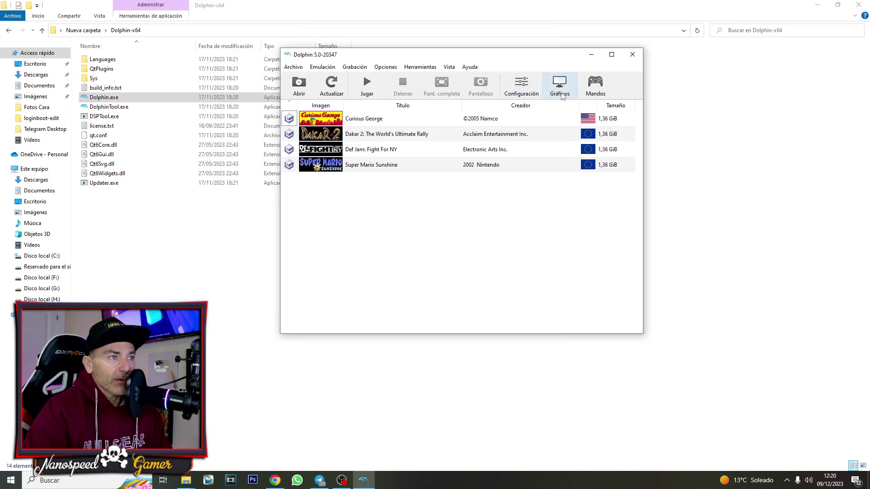
- Set GameCube controller port 1 to Mando de juego estándar and open its button configuration
left_click(383, 67)
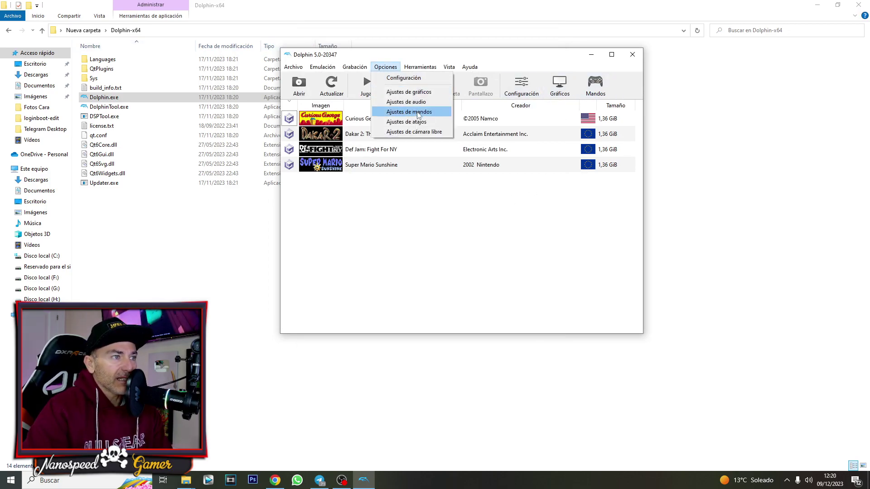
left_click(417, 112)
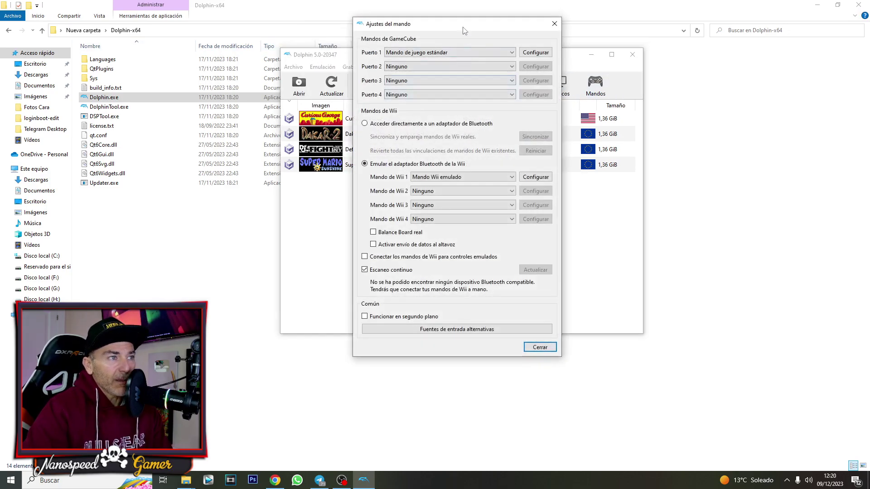
left_click(492, 53)
left_click(440, 71)
left_click(526, 55)
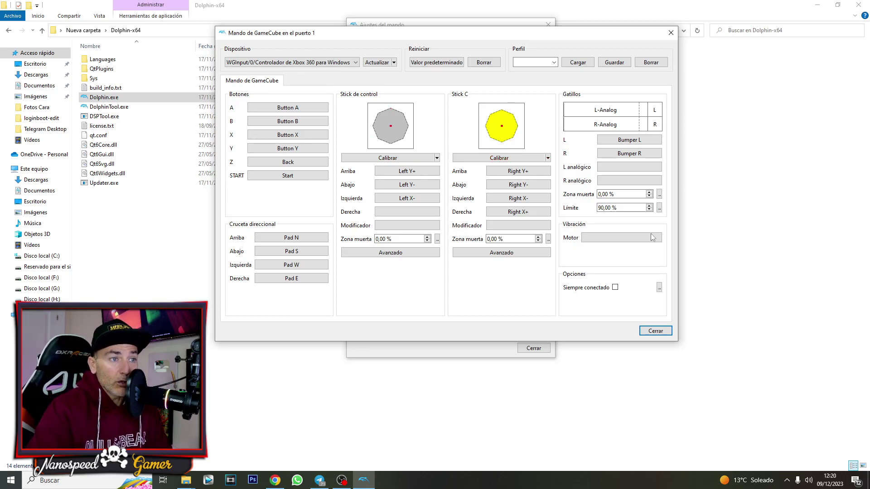
- Map the GameCube triggers L to Bumper L and R to Bumper R, and close the controller settings
left_click(636, 140)
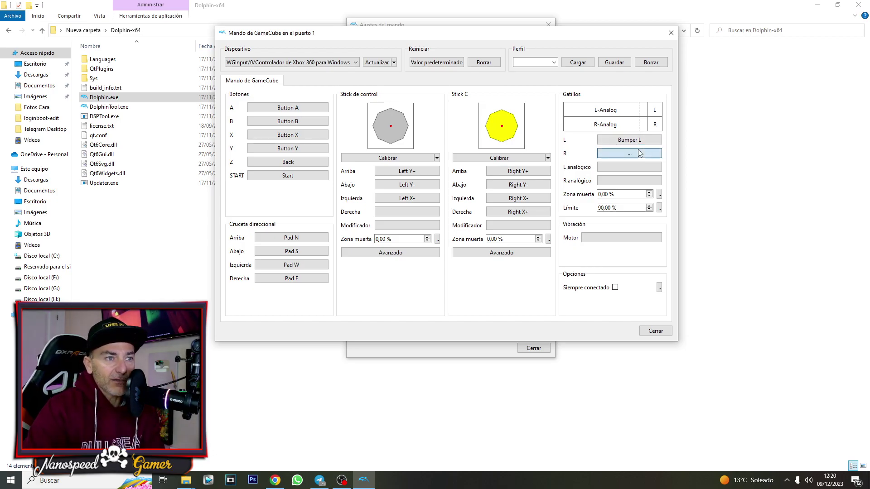
left_click(637, 157)
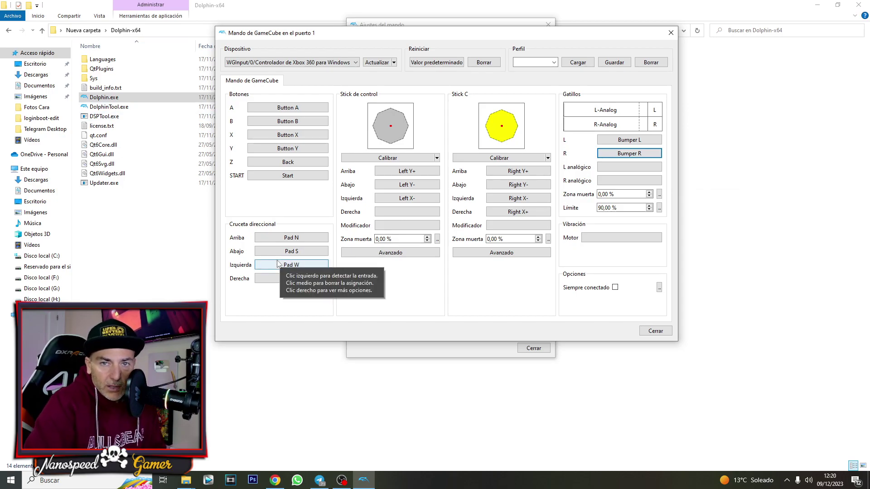
left_click(655, 330)
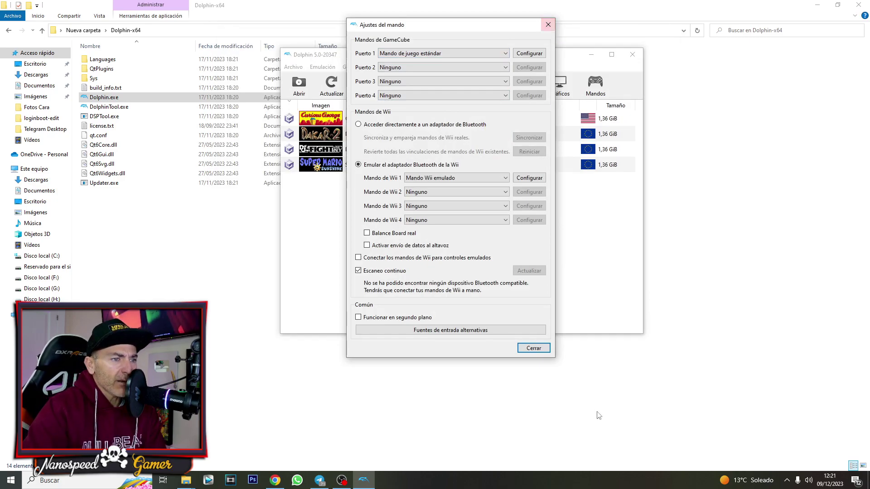
left_click(541, 351)
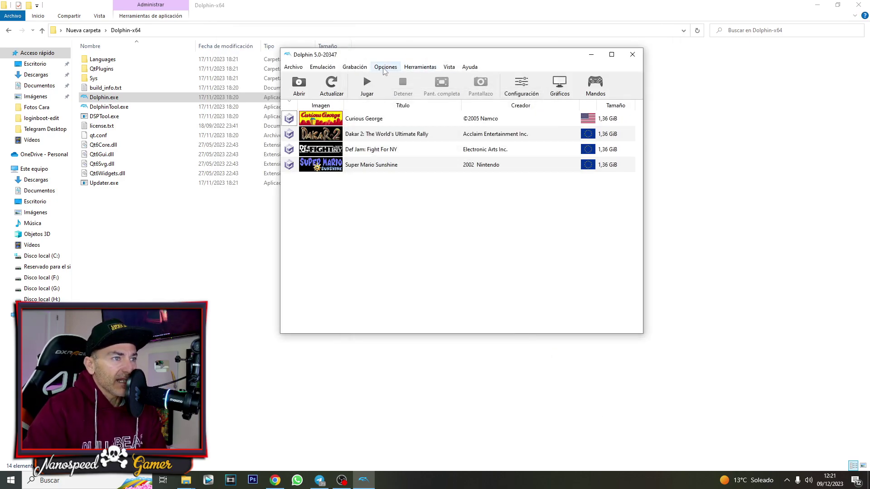
- Set the internal graphics resolution to Nativa 6x (3840x3168) para 4K and review the temporary fixes and advanced graphics options
left_click(385, 67)
left_click(408, 97)
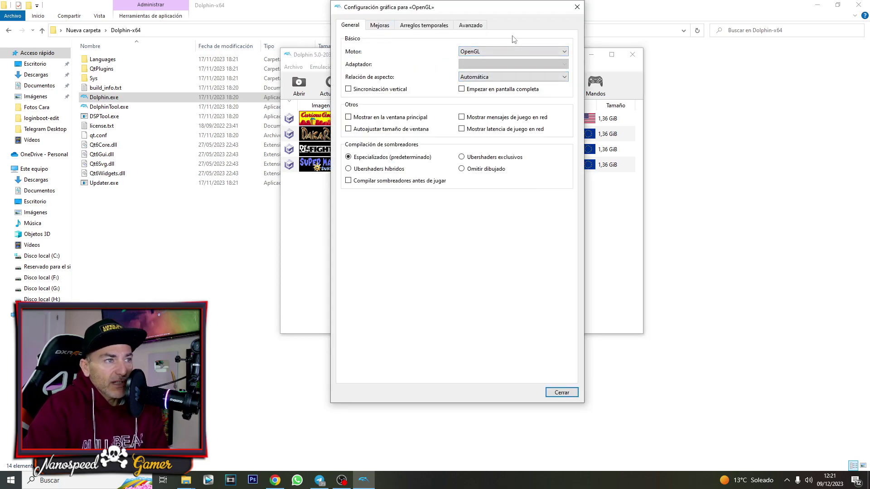
left_click(381, 26)
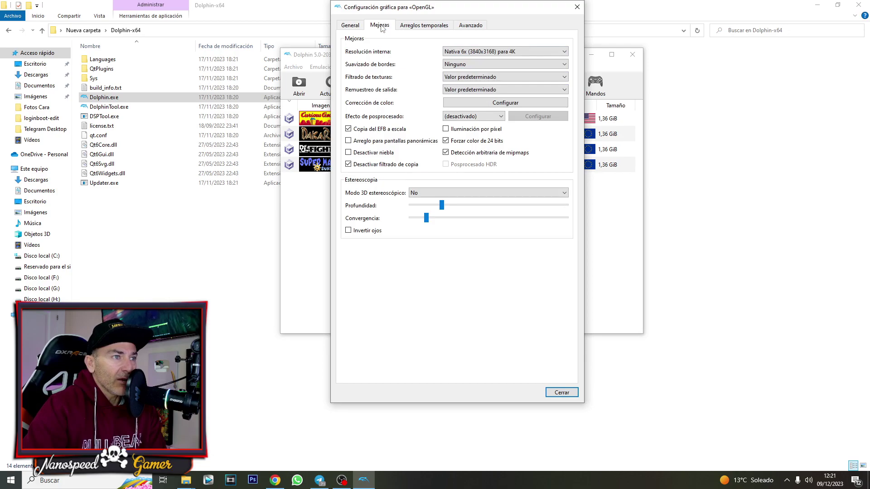
left_click(504, 51)
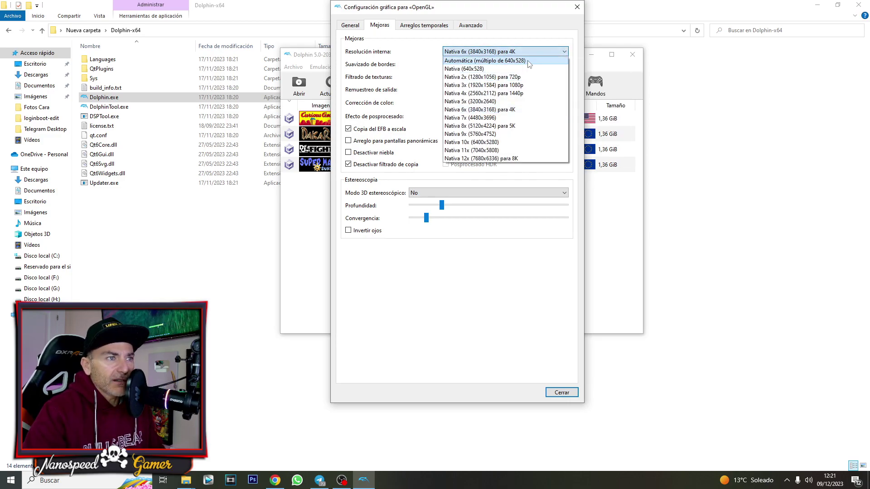
left_click(511, 110)
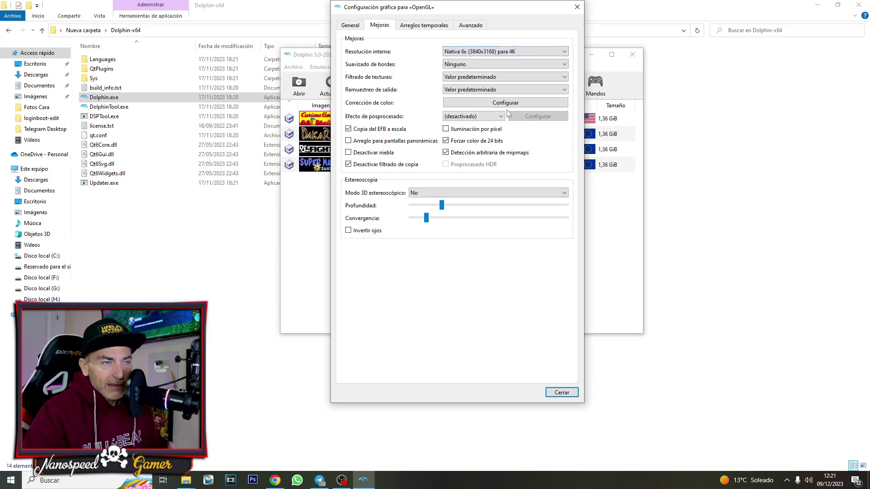
left_click(428, 27)
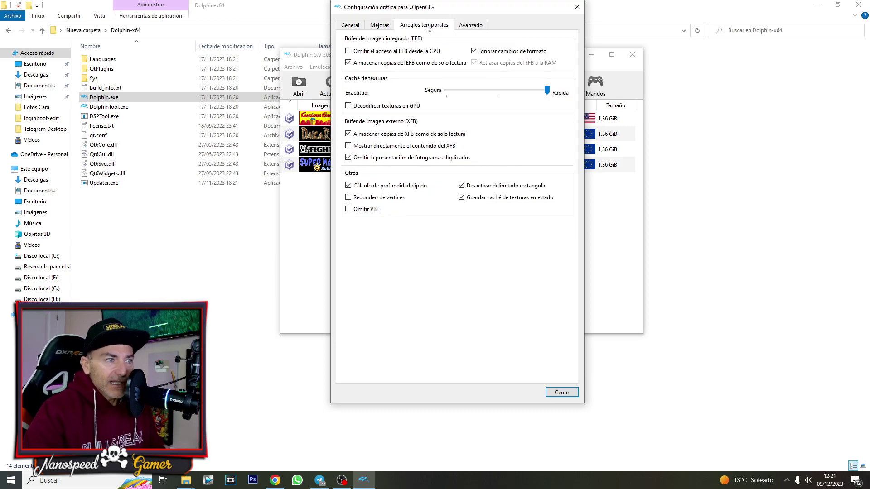
left_click(471, 25)
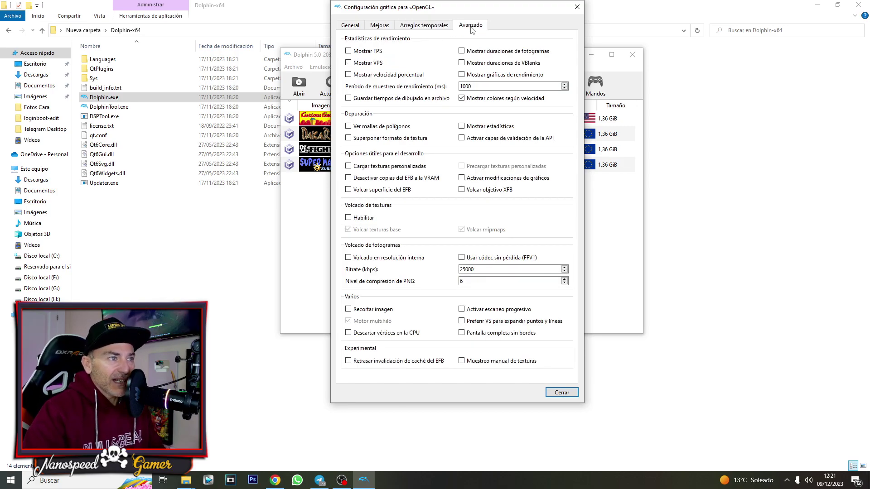
left_click(568, 395)
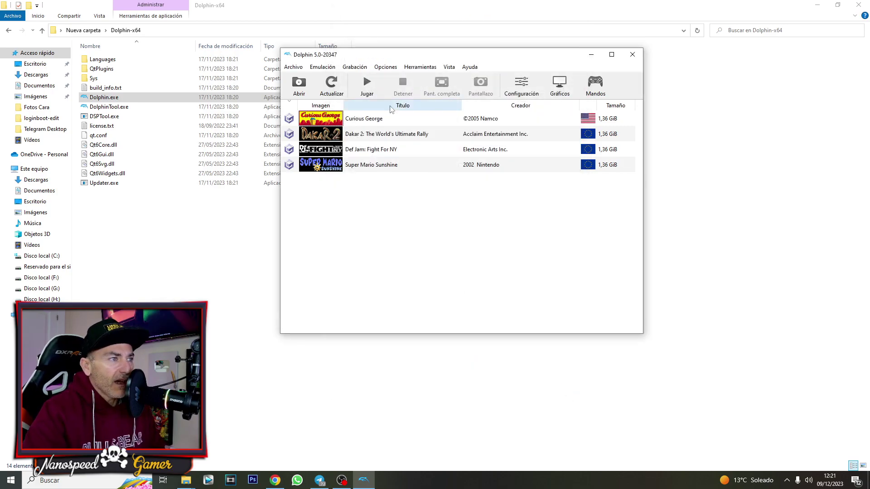
- Start the game Curious George and shrink and reposition its game window so it fits fully on the desktop
left_click(358, 123)
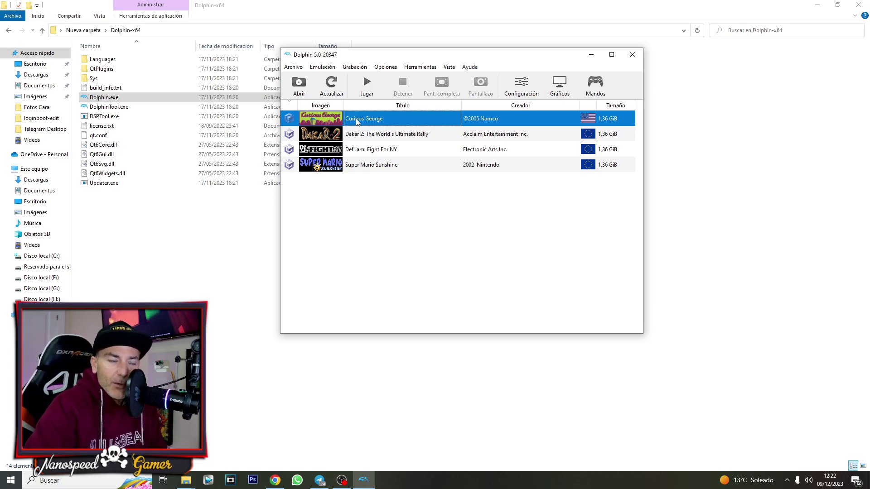
left_click(364, 87)
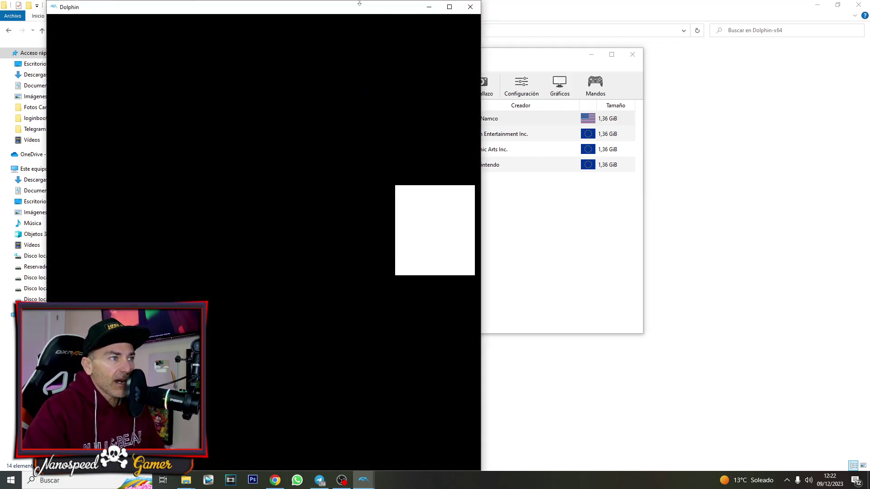
double_click(589, 9)
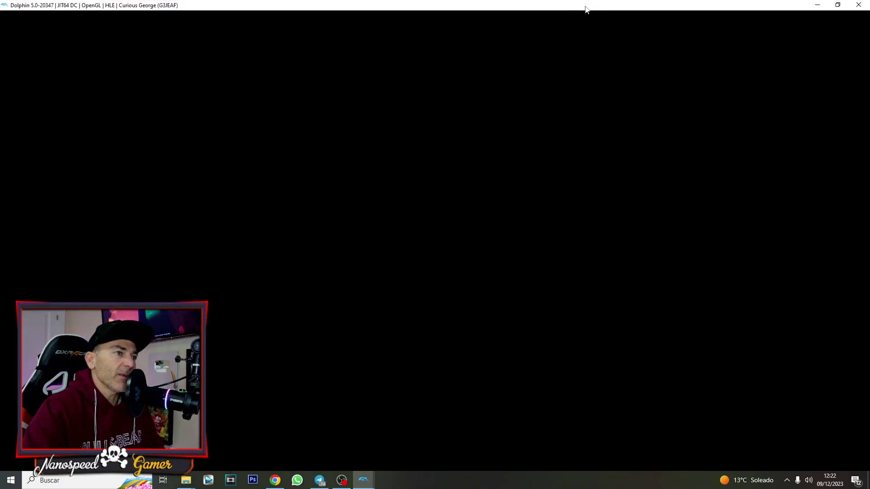
left_click(838, 5)
left_click_drag(340, 15, 533, 27)
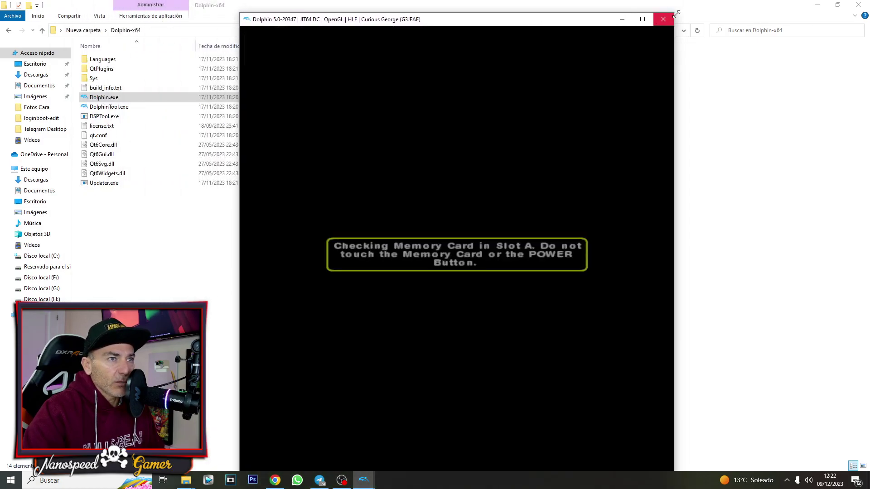
left_click_drag(677, 14, 802, 156)
left_click_drag(642, 166, 608, 46)
left_click_drag(766, 364, 637, 425)
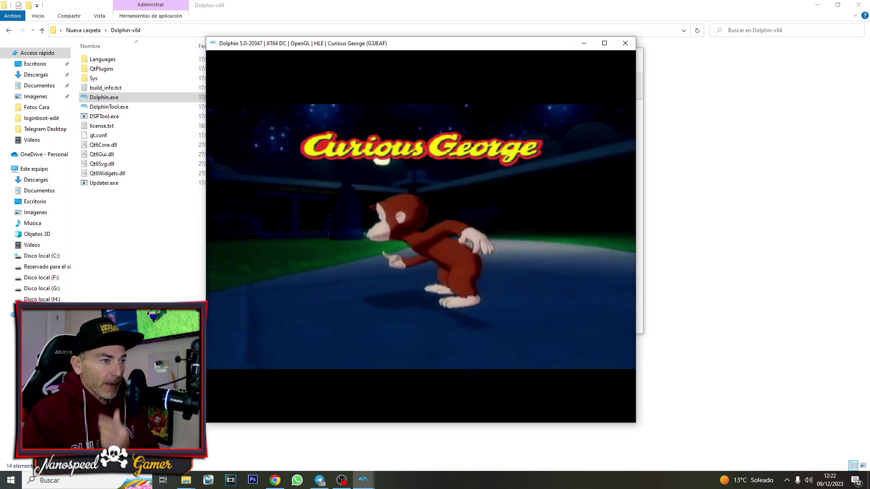
- Pass the Curious George title screen, choose an empty profile slot, and continue without saving to start playing
key("Return")
key("x")
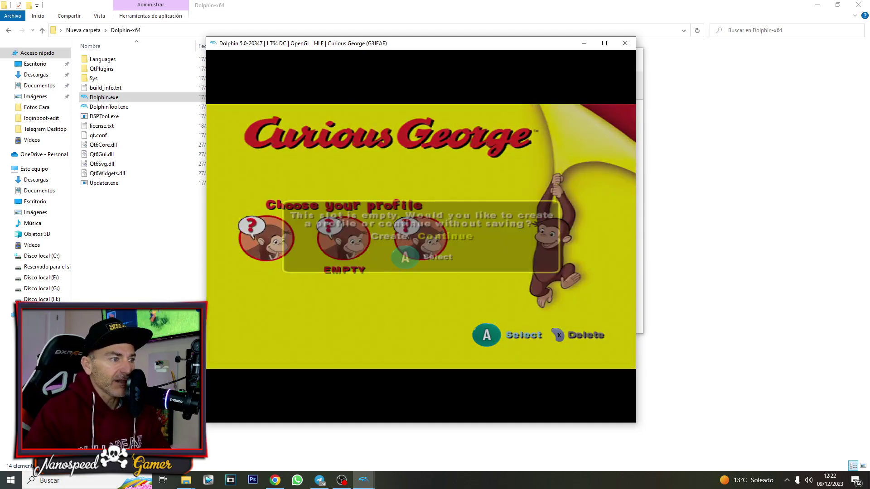
key("x")
key("Return")
key("Up")
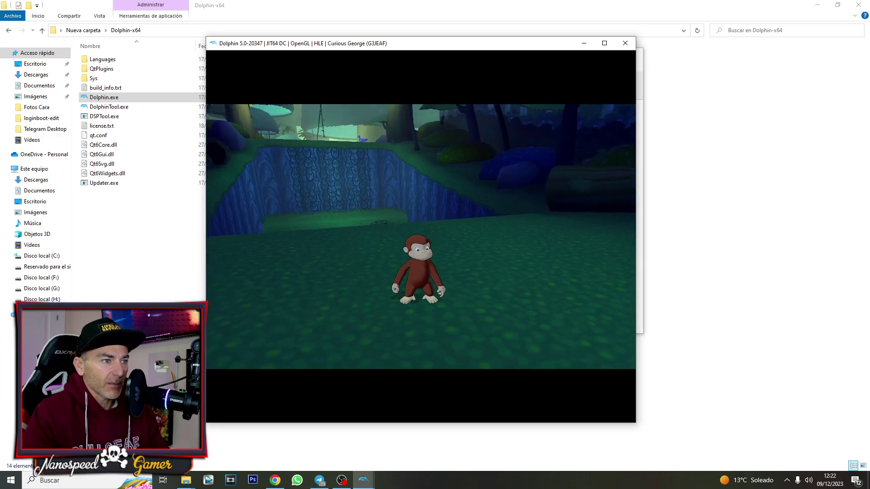
- Guide George through the forest and up the vine-covered wall, and end the Curious George emulation
key("Up")
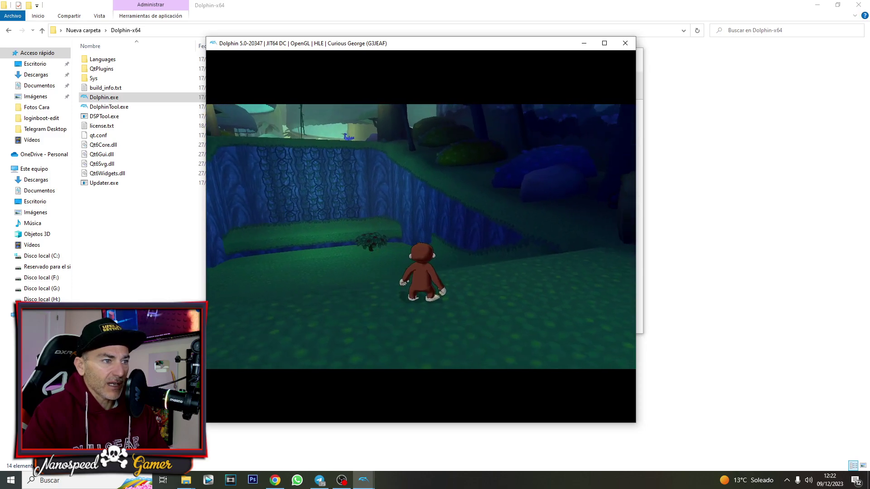
key("x")
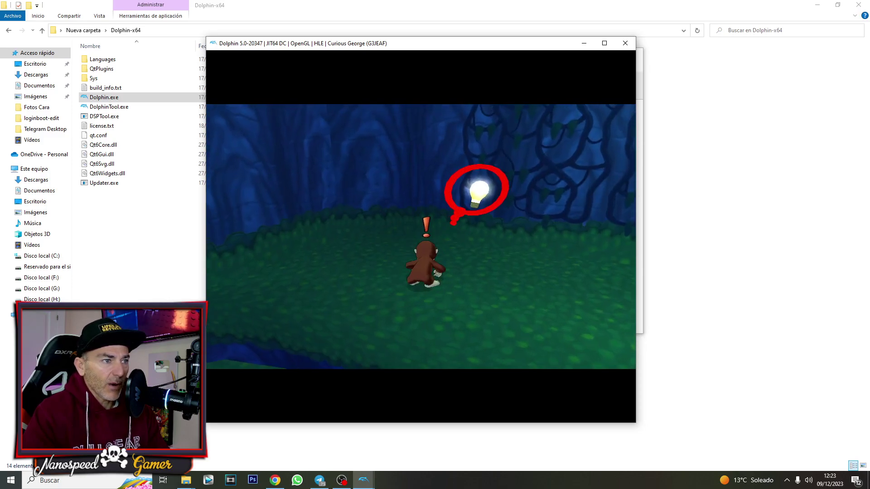
key("Up")
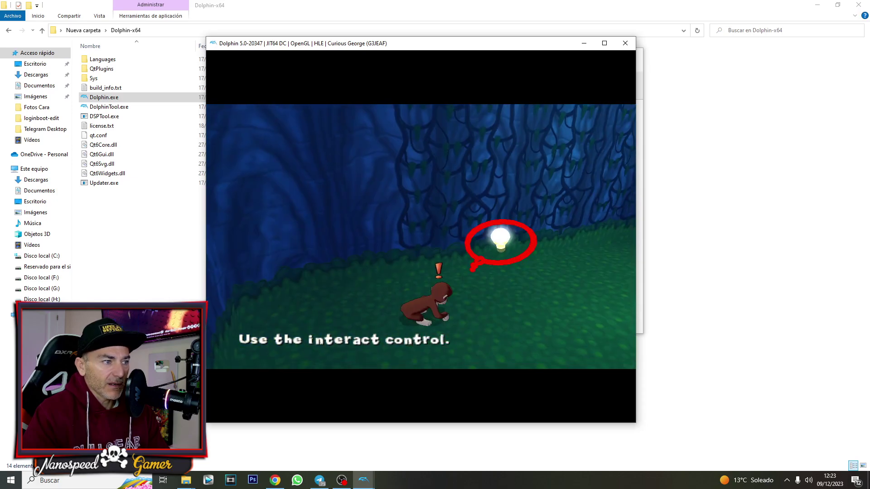
key("x")
key("Up")
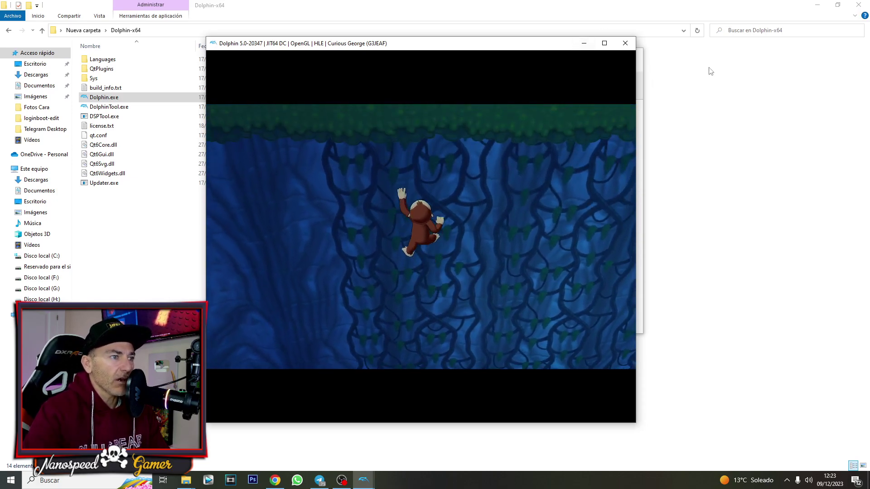
left_click(625, 43)
left_click(412, 243)
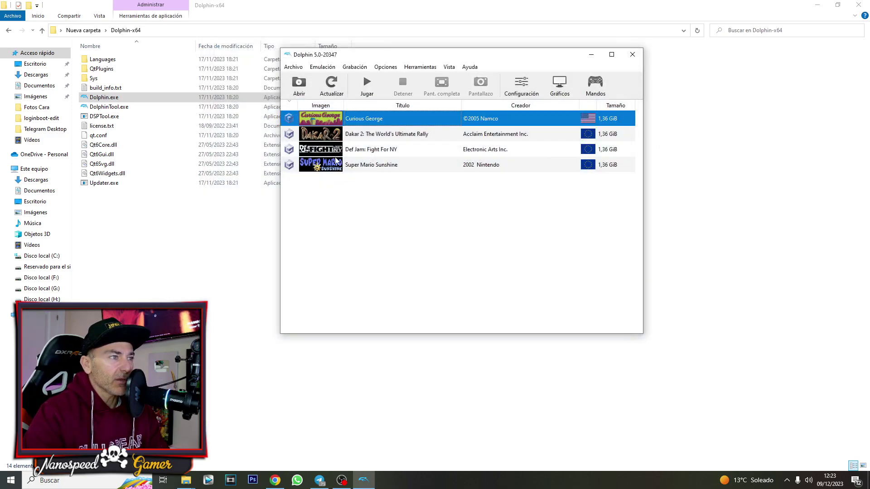
- Start the game Dakar 2: The World's Ultimate Rally and reposition its game window on the desktop
left_click(306, 137)
left_click(365, 86)
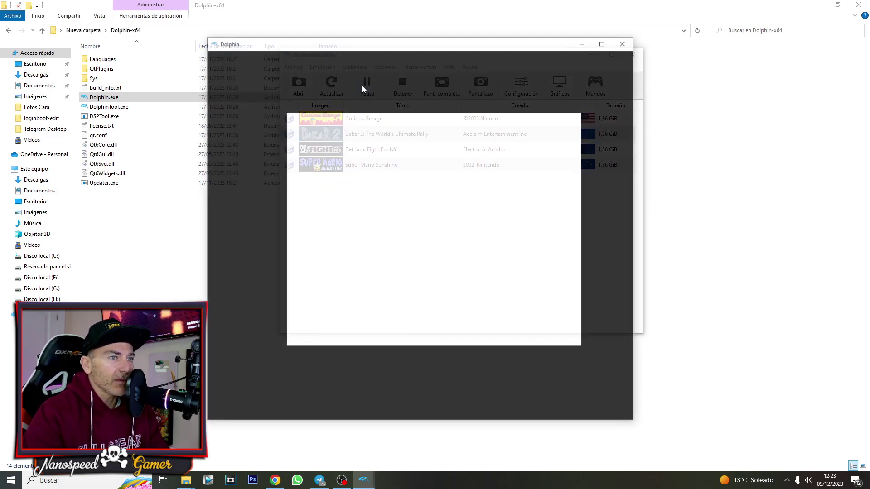
left_click_drag(447, 47, 531, 35)
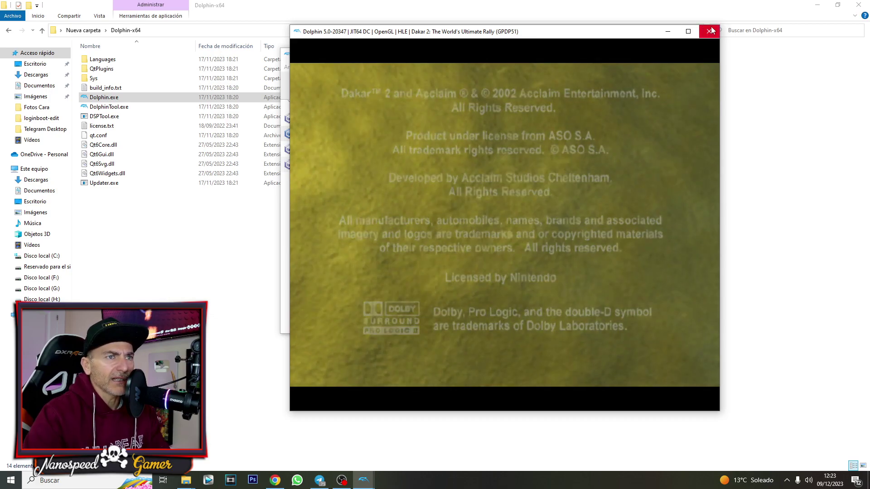
left_click_drag(721, 27, 721, 29)
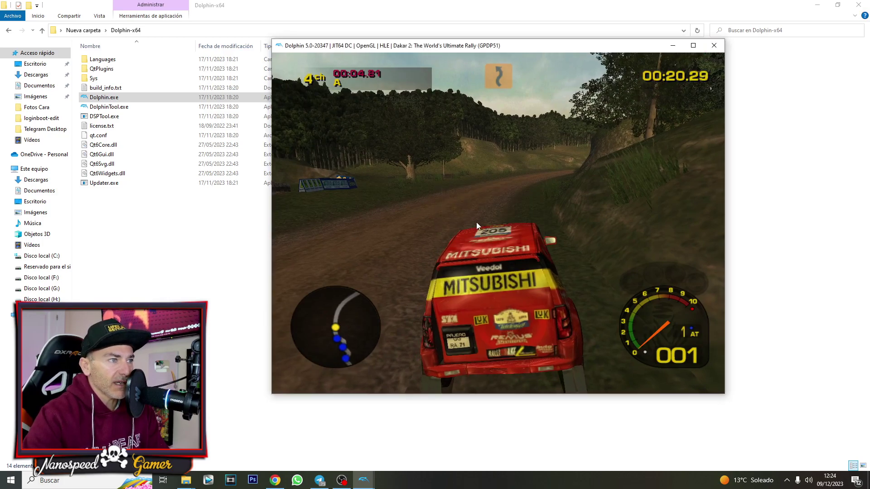
- Start the game Super Mario Sunshine and pass its title screen to begin playing
left_click(384, 165)
double_click(384, 166)
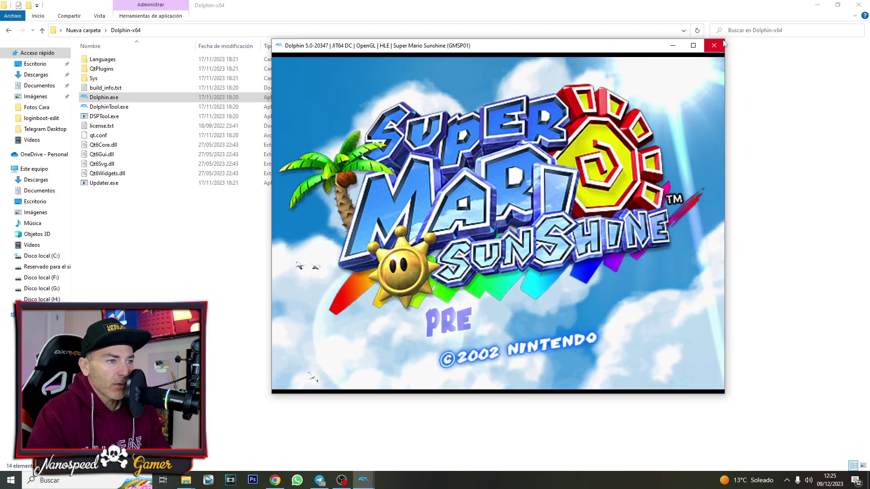
key("Return")
key("x")
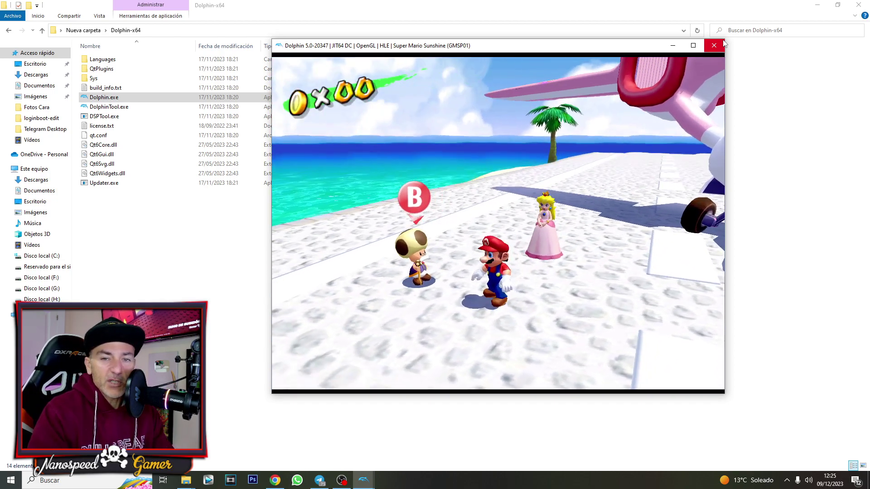